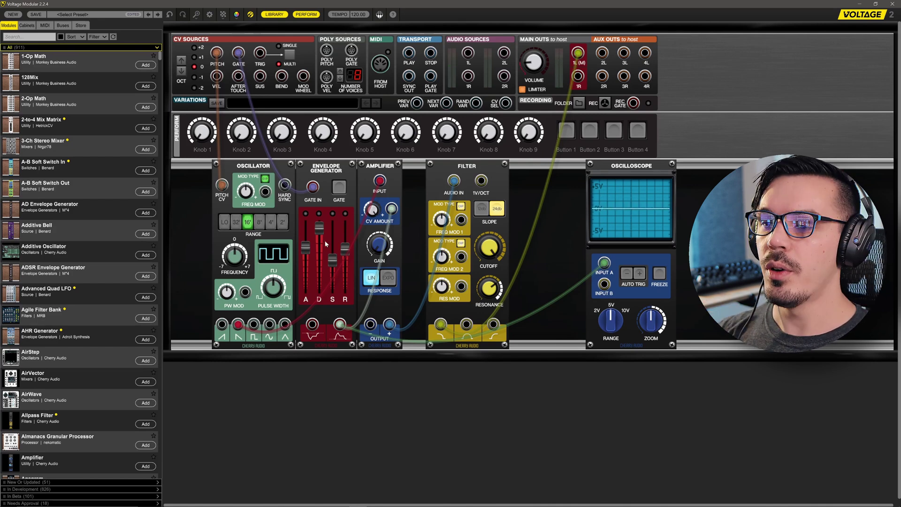
Drop the amp envelope's attack, decay and release to minimum and push sustain high for a gate shape.
left_click(307, 261)
left_click_drag(305, 247, 306, 286)
left_click_drag(319, 228, 319, 286)
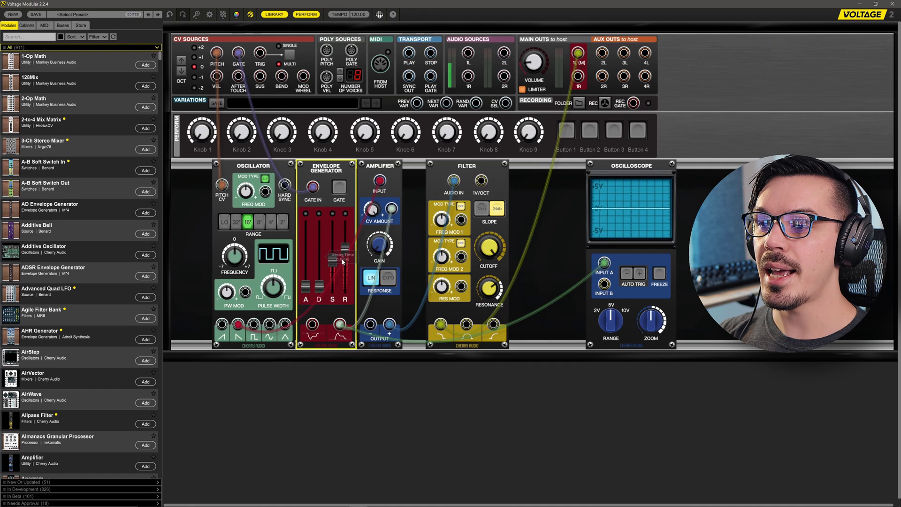
left_click_drag(345, 248, 341, 331)
left_click_drag(333, 261, 333, 227)
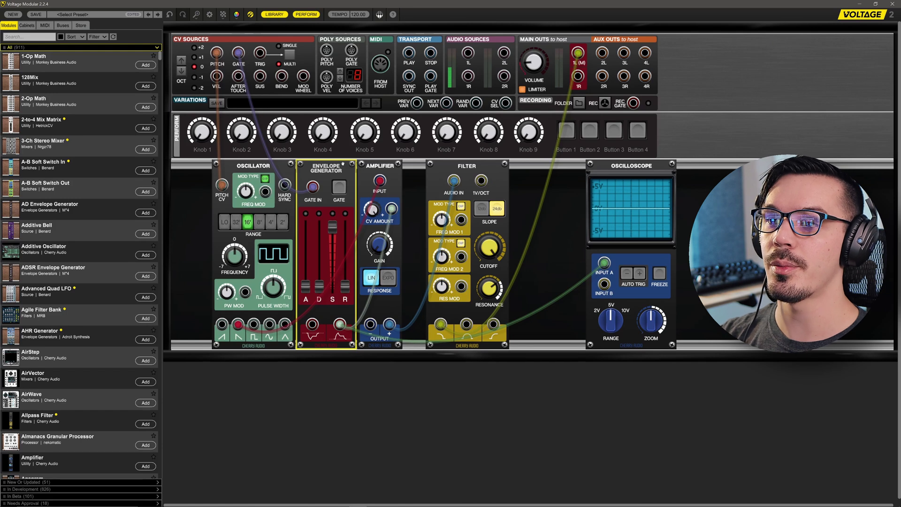
Duplicate the envelope before the filter, gate it from the keyboard and cable it to FREQ MOD 1.
left_click_drag(330, 169, 471, 171)
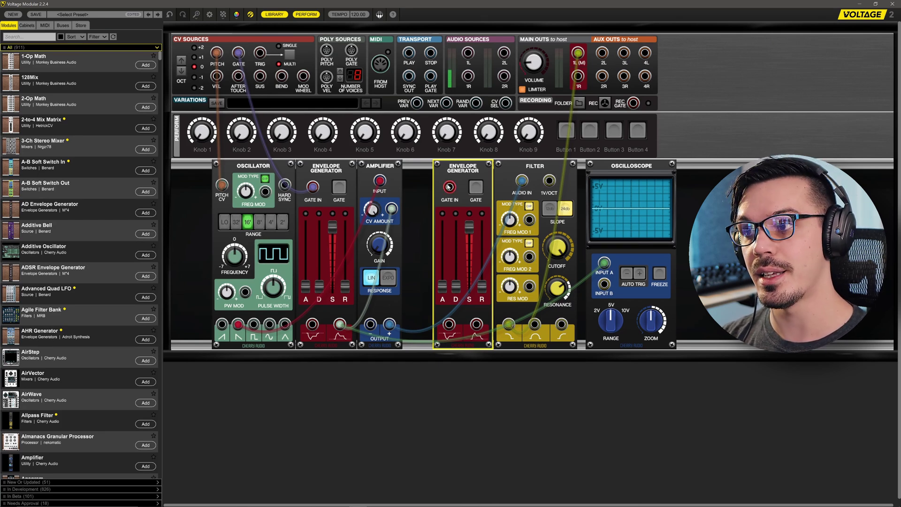
left_click_drag(450, 187, 242, 58)
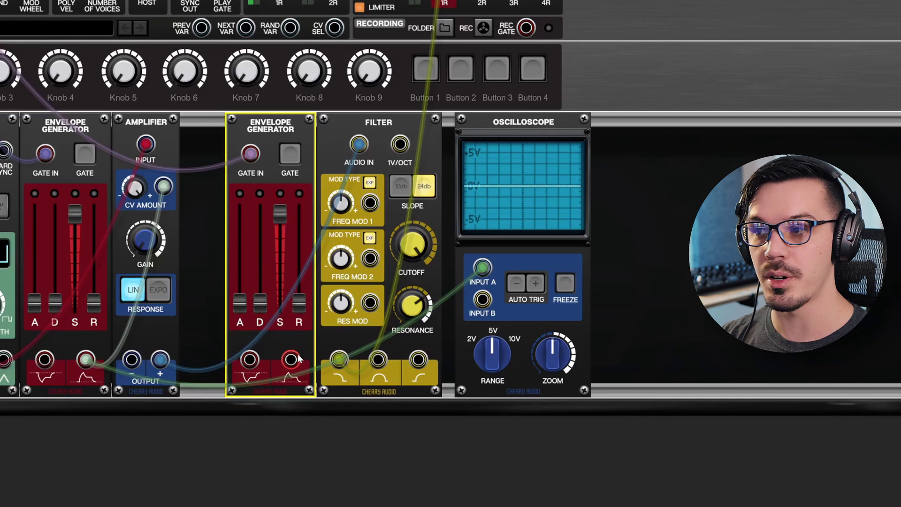
left_click_drag(293, 362, 370, 202)
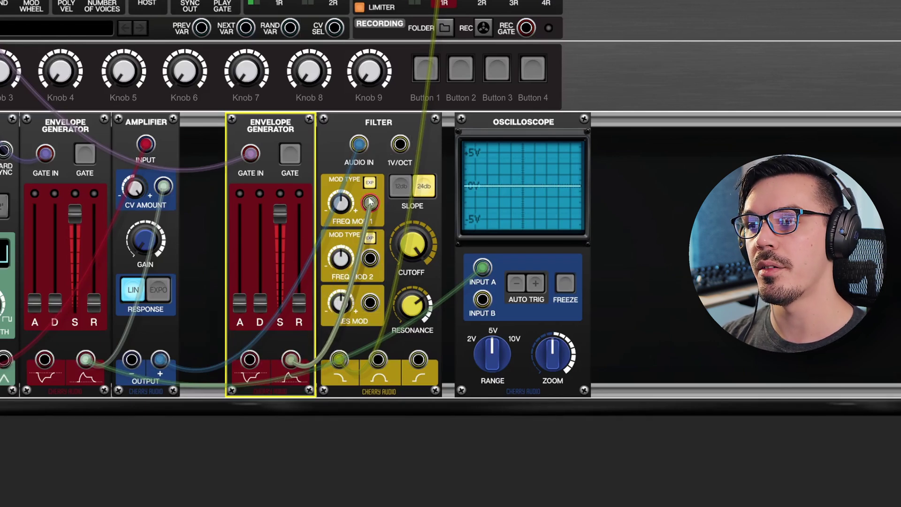
Set the filter's FREQ MOD 1 to 87.5% and the new envelope's sustain to 29.5%.
left_click(412, 247)
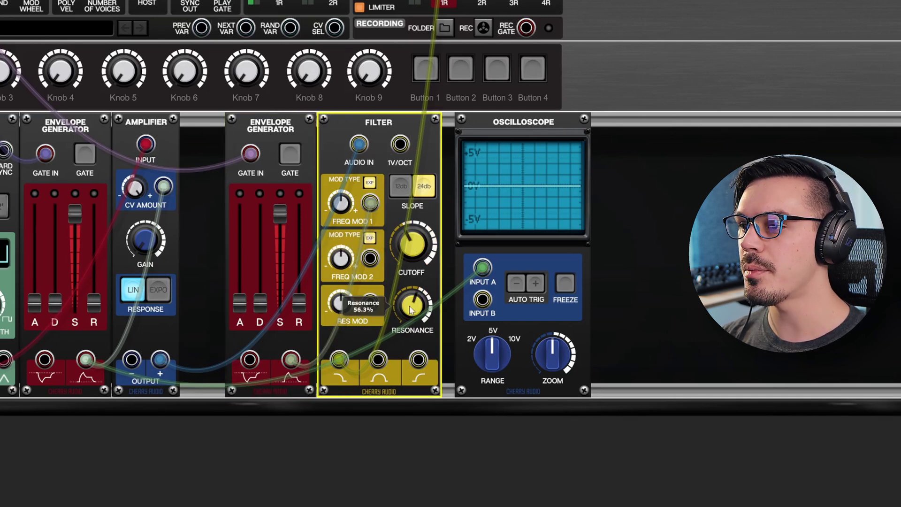
left_click_drag(342, 204, 330, 157)
left_click_drag(280, 217, 256, 190)
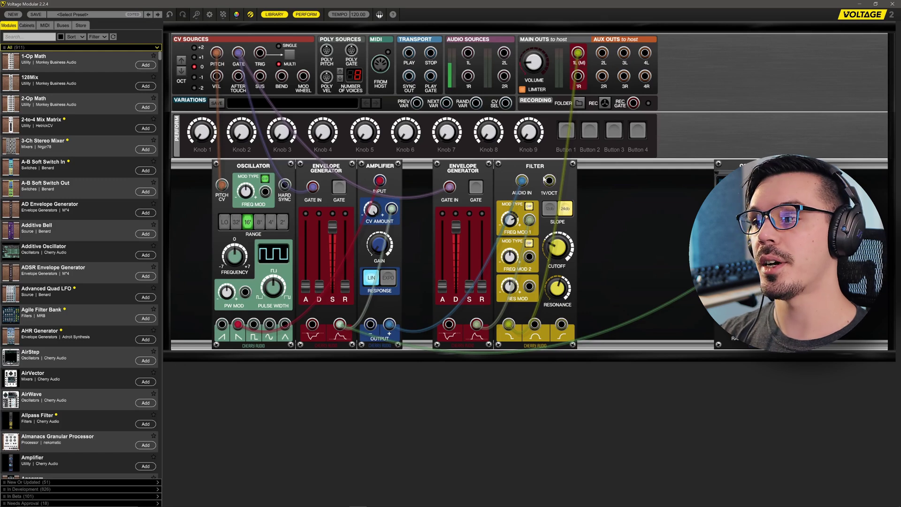
Undo to restore the cable from the Amplifier OUTPUT to the Filter AUDIO IN.
key("ctrl+z")
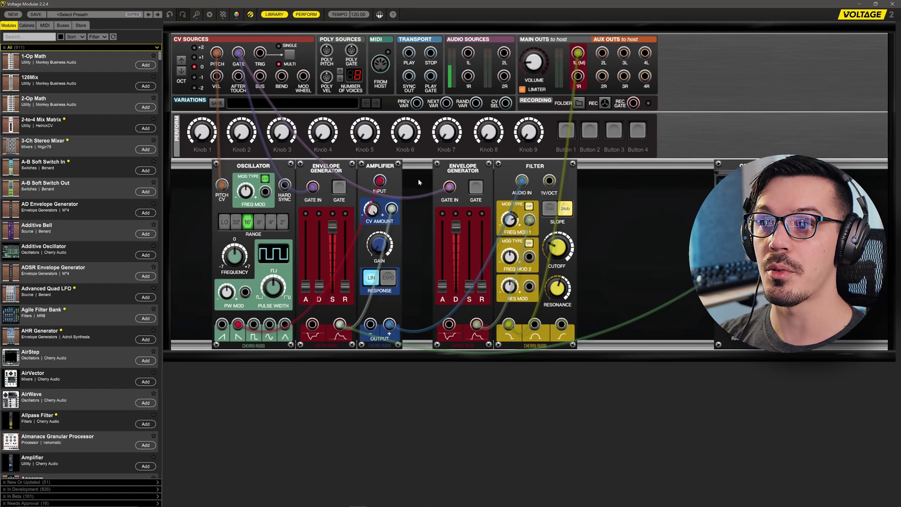
Select the oscillator, envelope and amplifier and Ctrl-drag copies to the right of the filter.
left_click_drag(410, 170, 232, 217)
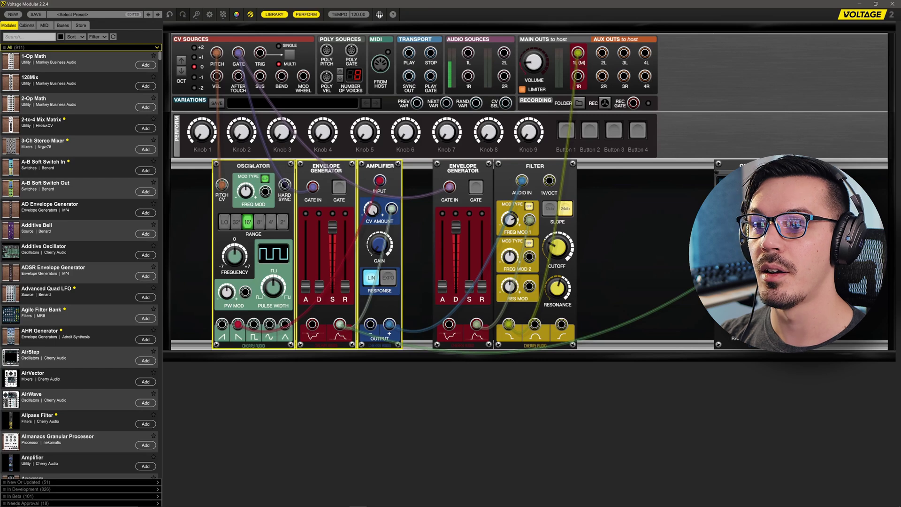
left_click_drag(249, 165, 619, 167)
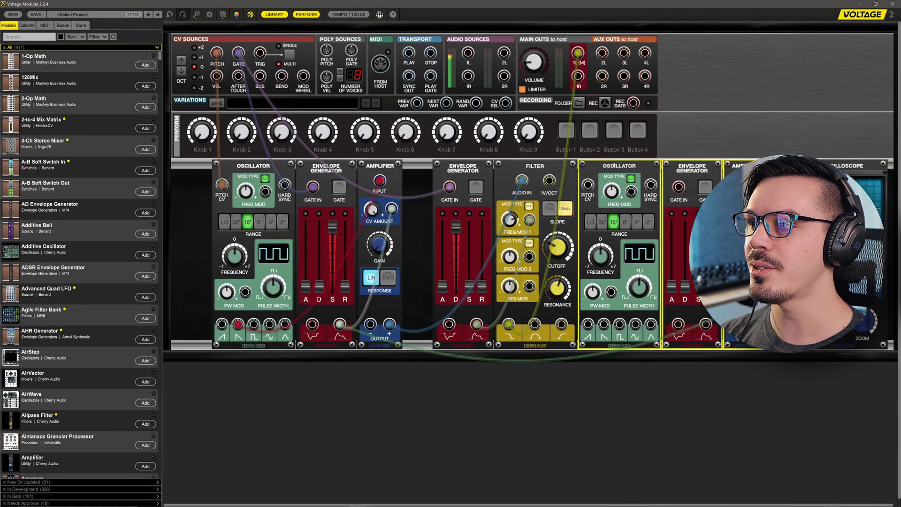
left_click_drag(616, 166, 638, 165)
left_click(592, 190)
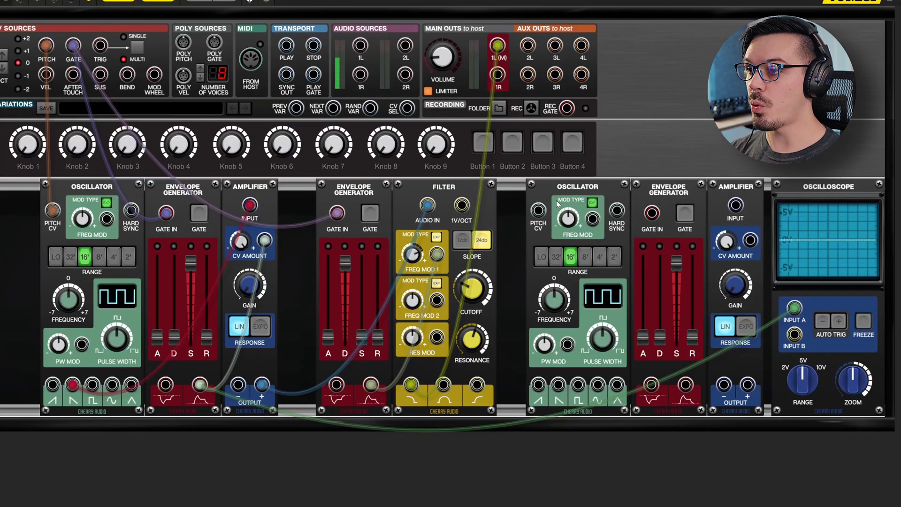
Cable the second voice: keyboard pitch and gate in, saw to its amplifier, envelope to CV Amount.
left_click_drag(538, 211, 46, 45)
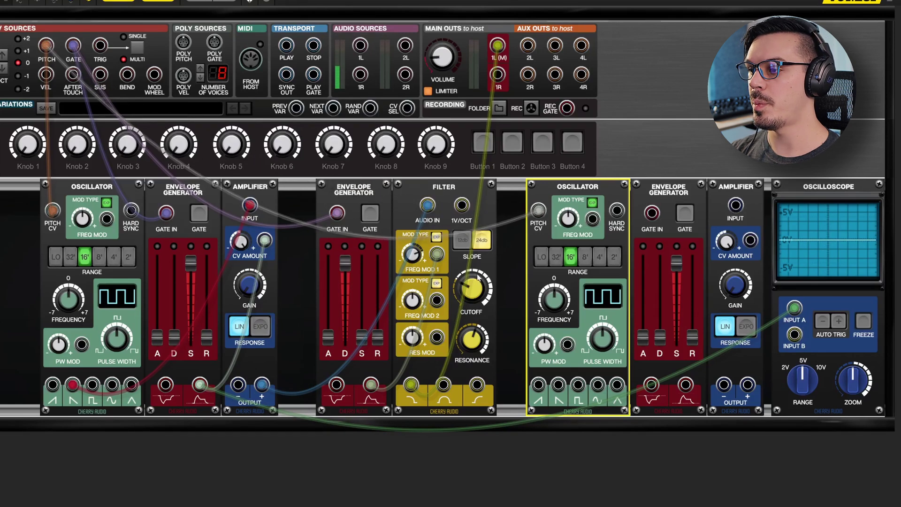
left_click_drag(555, 383, 735, 206)
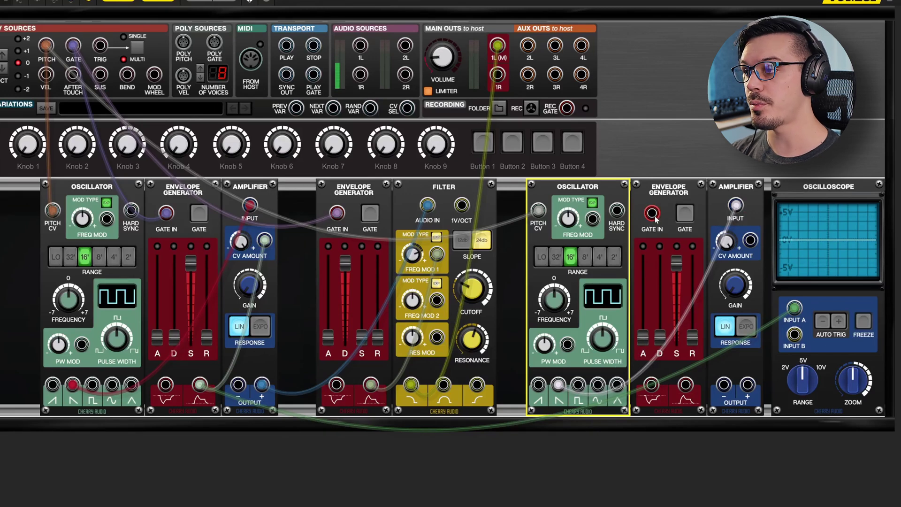
left_click_drag(655, 219, 73, 45)
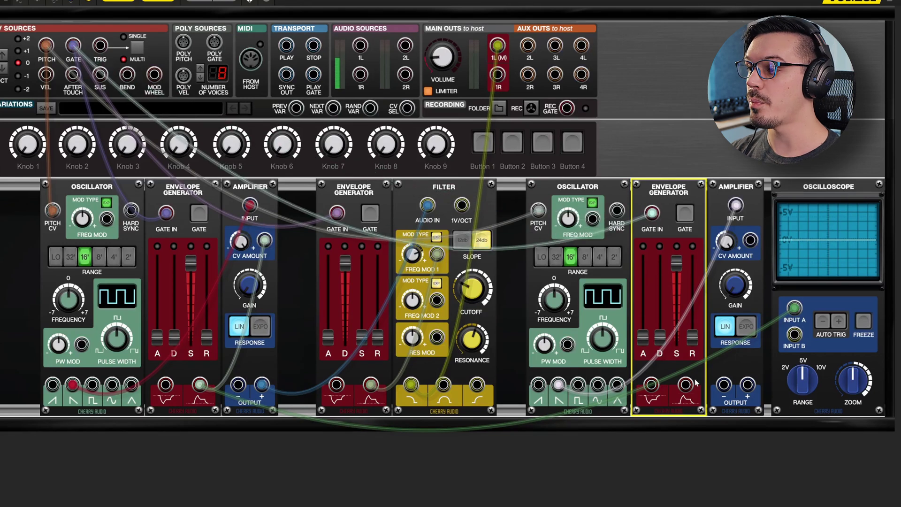
left_click_drag(685, 384, 750, 240)
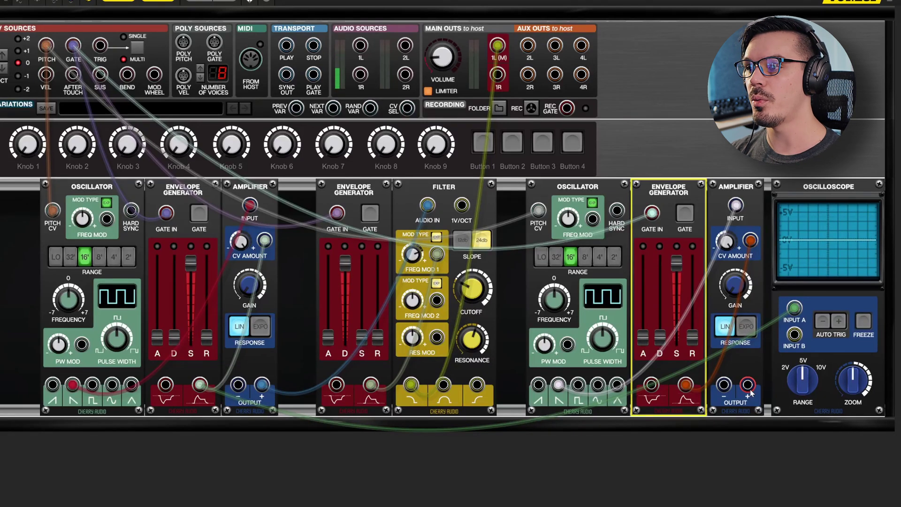
Send the second amplifier to filter FREQ MOD 2, set RANGE to 32' and lengthen attack.
left_click_drag(749, 390, 505, 334)
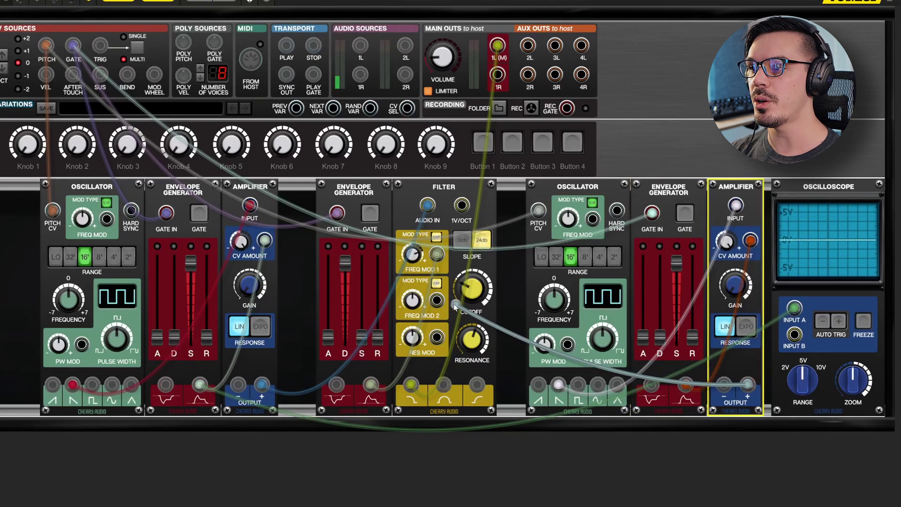
left_click_drag(454, 306, 413, 261)
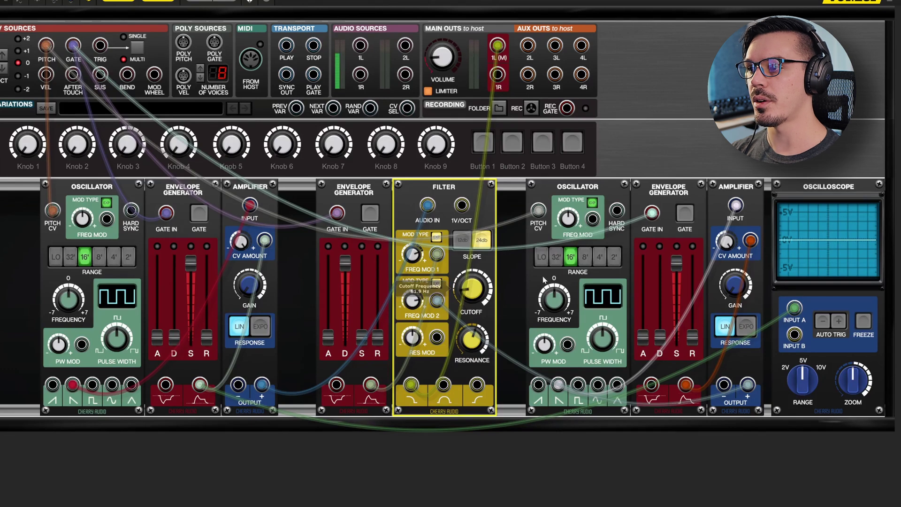
left_click(556, 262)
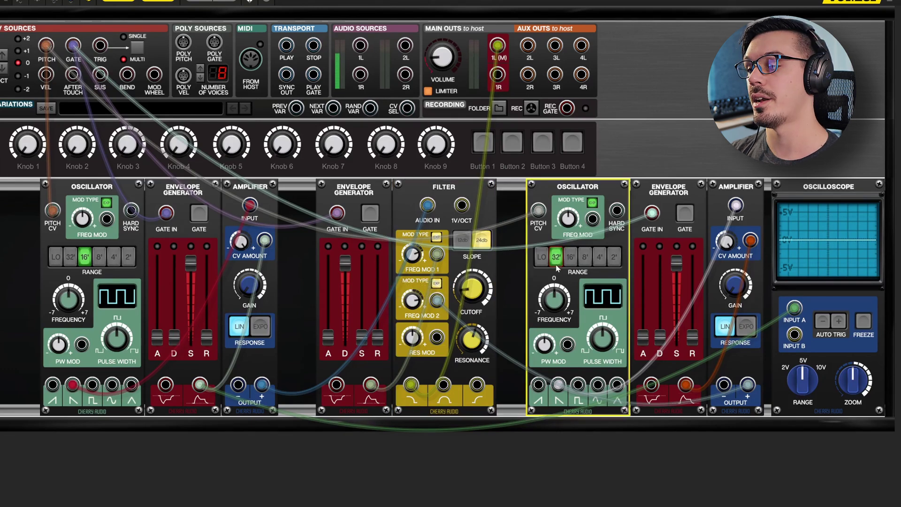
left_click_drag(643, 337, 646, 283)
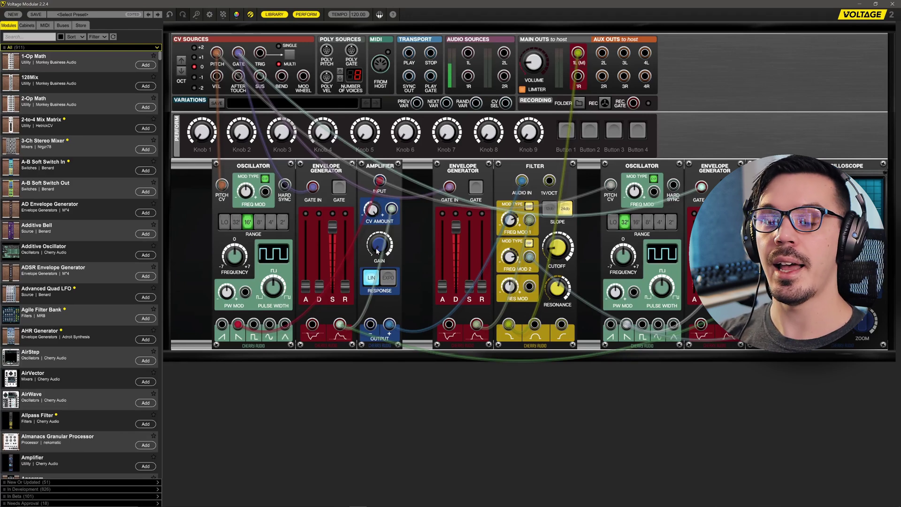
mouse_move(374, 249)
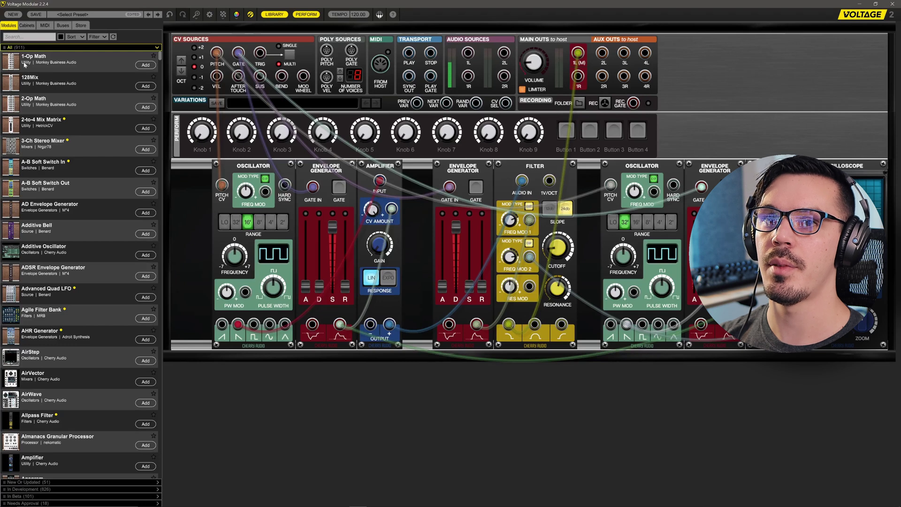
Search for 'mini lfo' and add a Mini LFO to the empty lower rack row.
type("m")
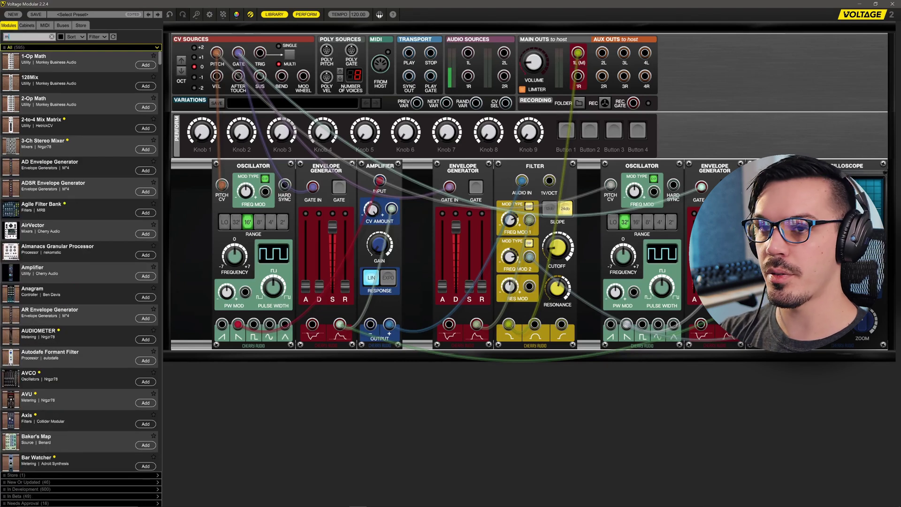
type("ini lfo")
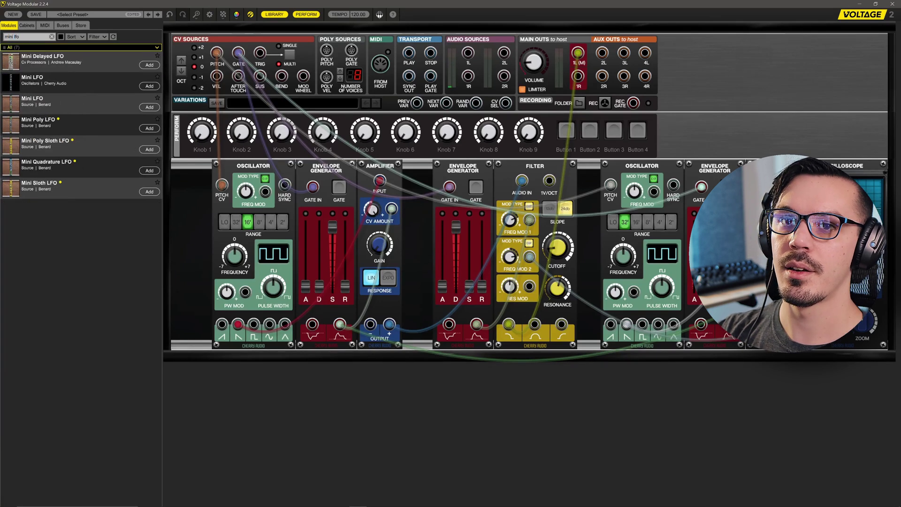
left_click_drag(47, 79, 199, 359)
scroll(229, 374, "down", 1)
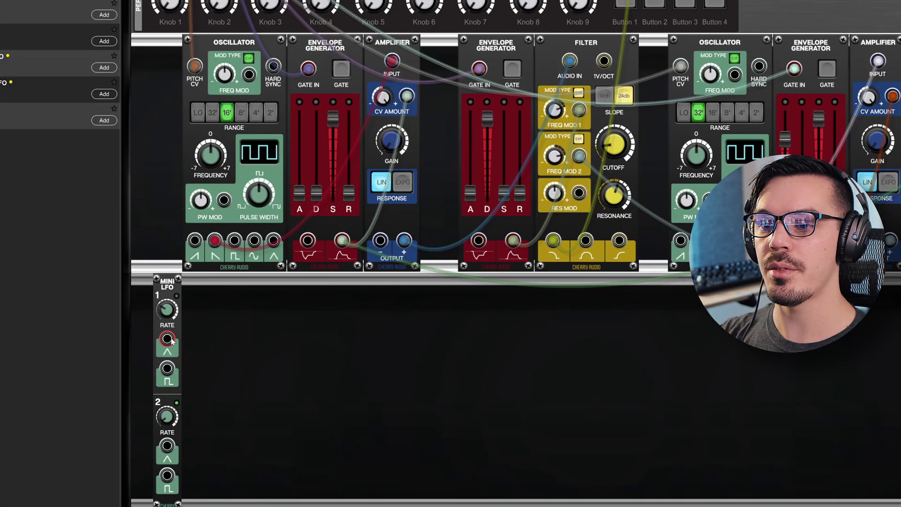
Patch the LFO triangle into the first oscillator's FREQ MOD at about 13.9% depth.
left_click_drag(168, 338, 249, 75)
left_click(223, 73)
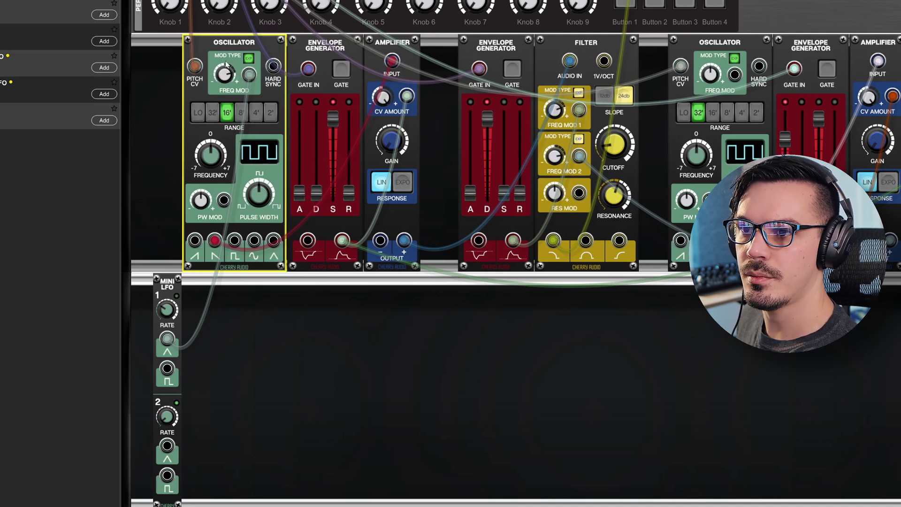
mouse_move(225, 75)
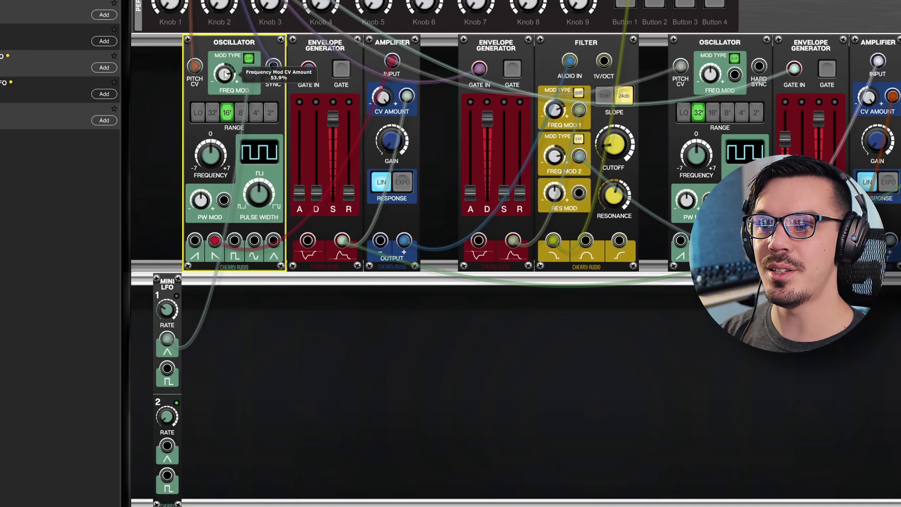
left_click_drag(226, 75, 223, 108)
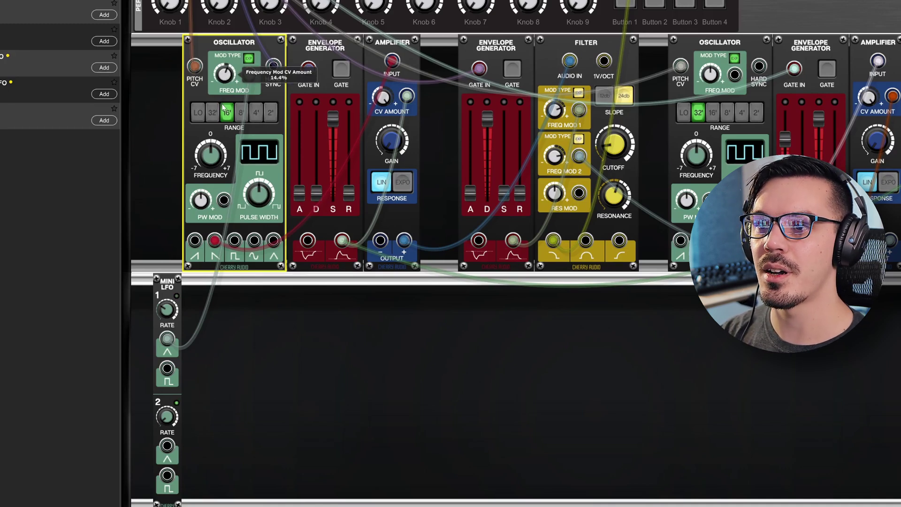
mouse_move(232, 76)
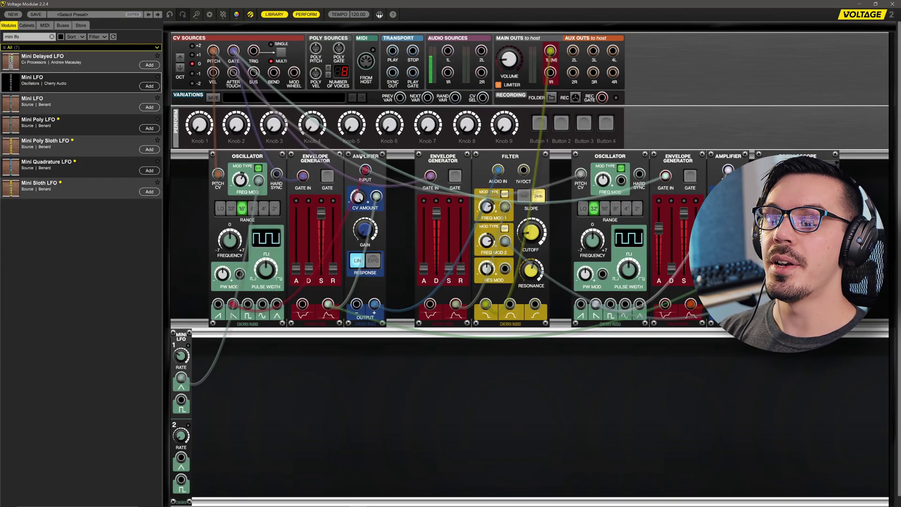
Insert an Amplifier beside the Mini LFO into the LFO's path to the first oscillator.
left_click_drag(365, 156, 221, 331)
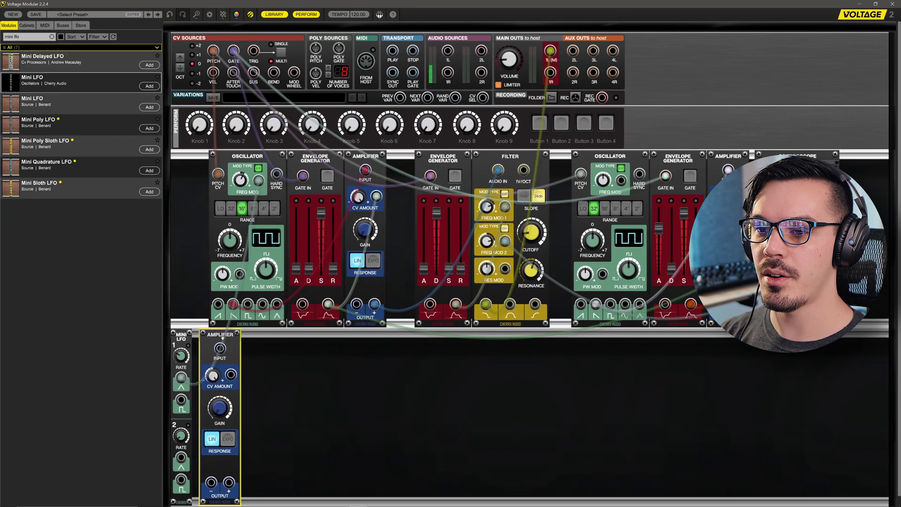
left_click_drag(258, 180, 273, 386)
left_click_drag(248, 340, 256, 339)
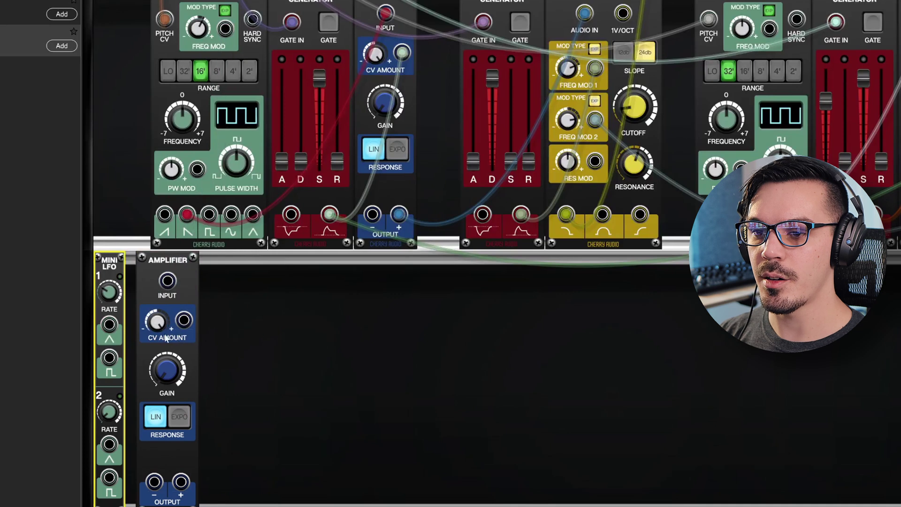
left_click_drag(112, 333, 175, 284)
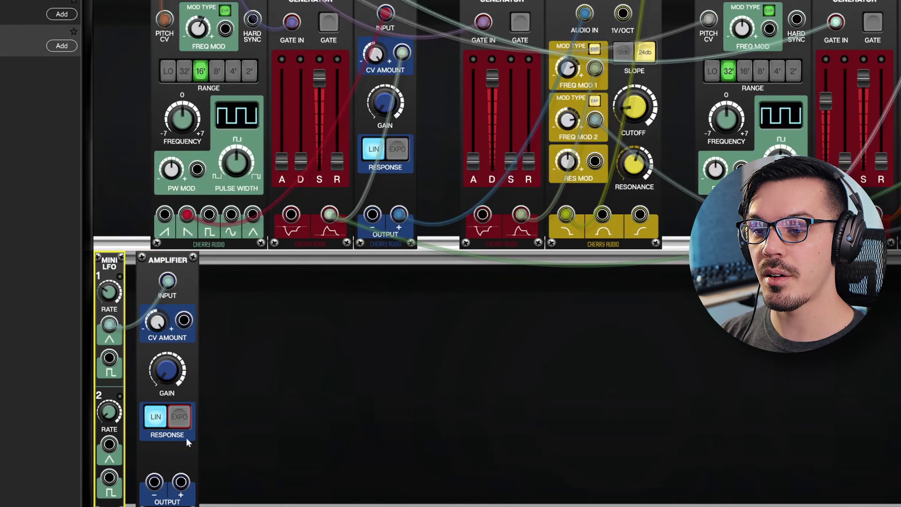
left_click_drag(181, 481, 226, 30)
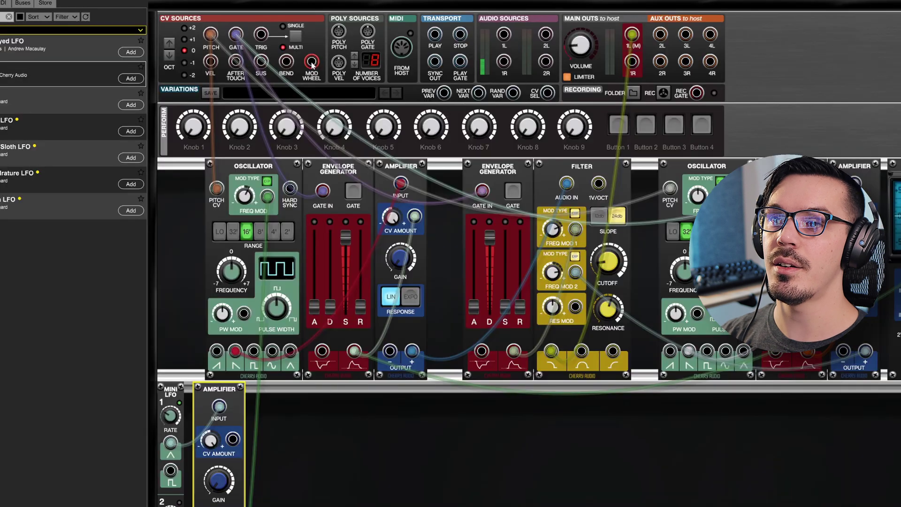
Cable the CV Sources MOD WHEEL jack to the lower Amplifier's CV AMOUNT input.
left_click_drag(367, 115, 232, 438)
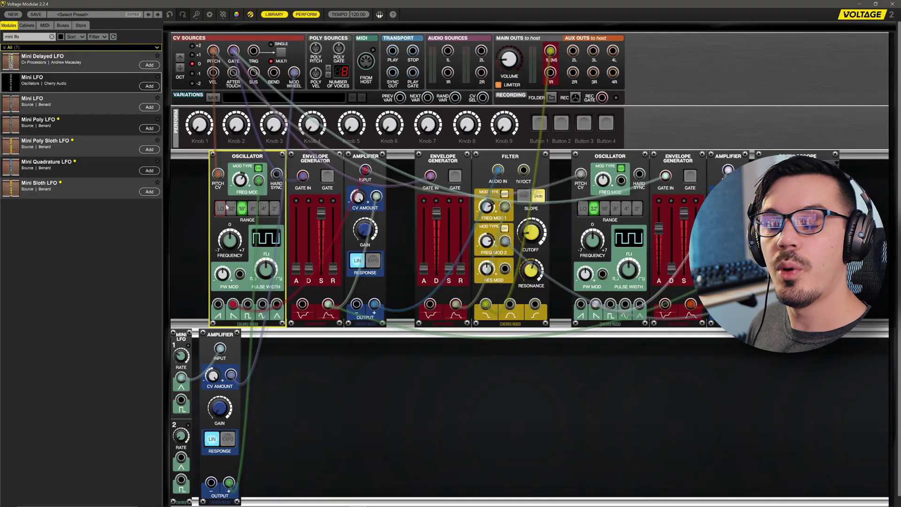
left_click(228, 229)
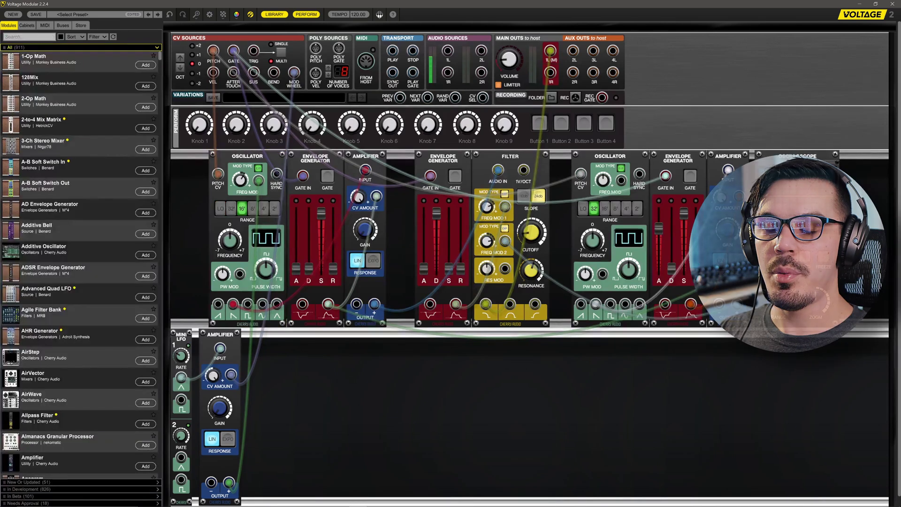
Add a Bend Limiter left of the first oscillator, feed it pitch bend, and start its output cable.
type("bend")
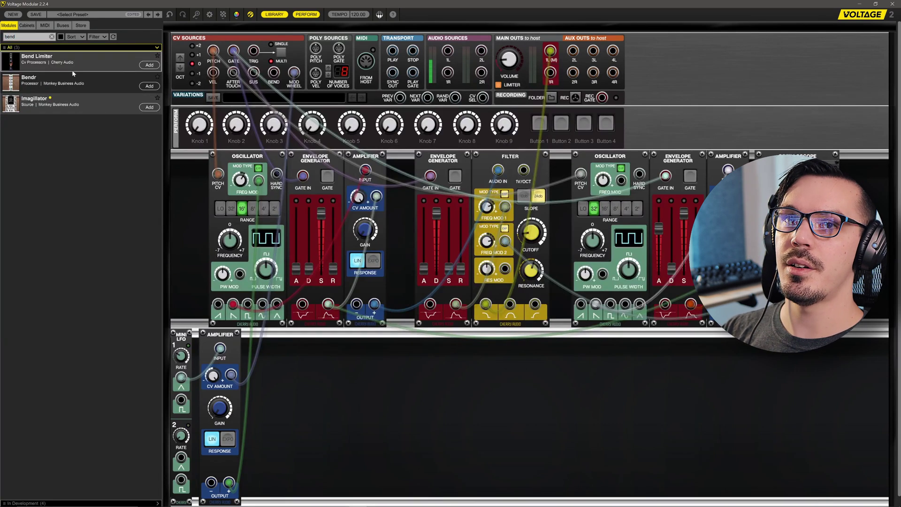
left_click_drag(71, 70, 185, 235)
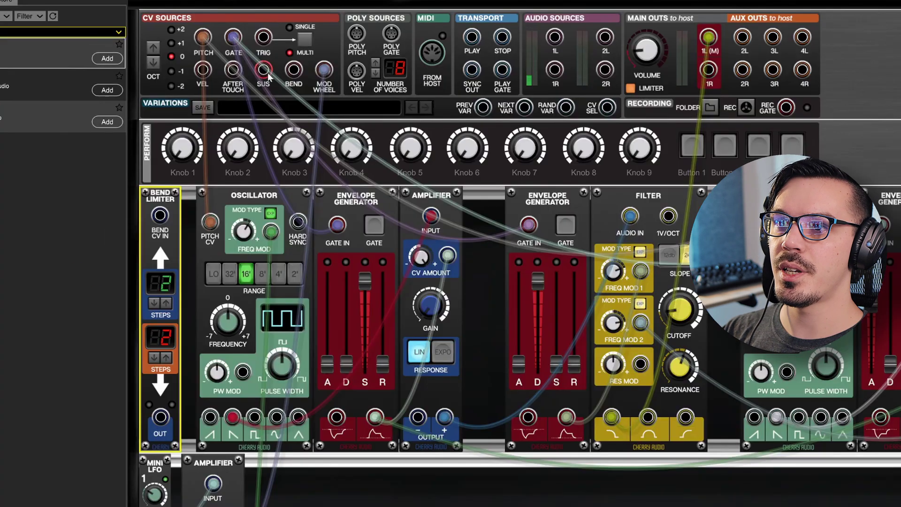
left_click_drag(293, 70, 161, 215)
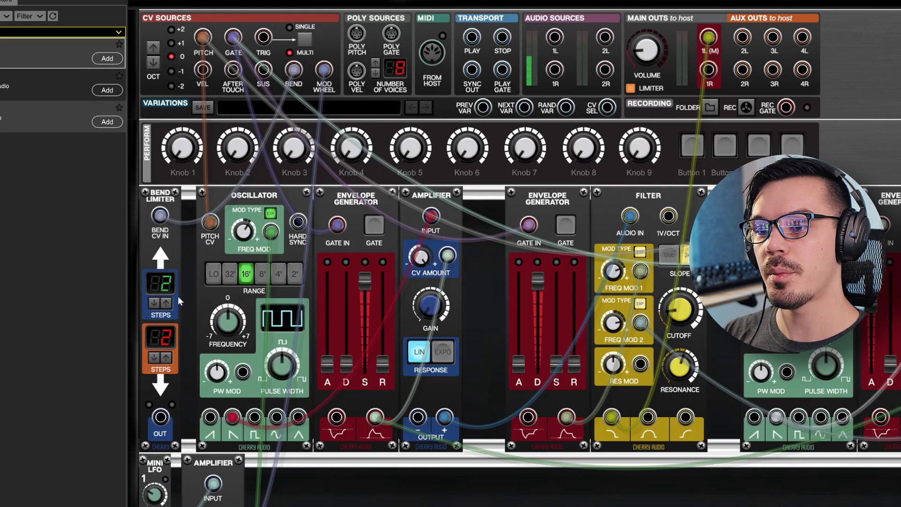
left_click_drag(163, 419, 195, 232)
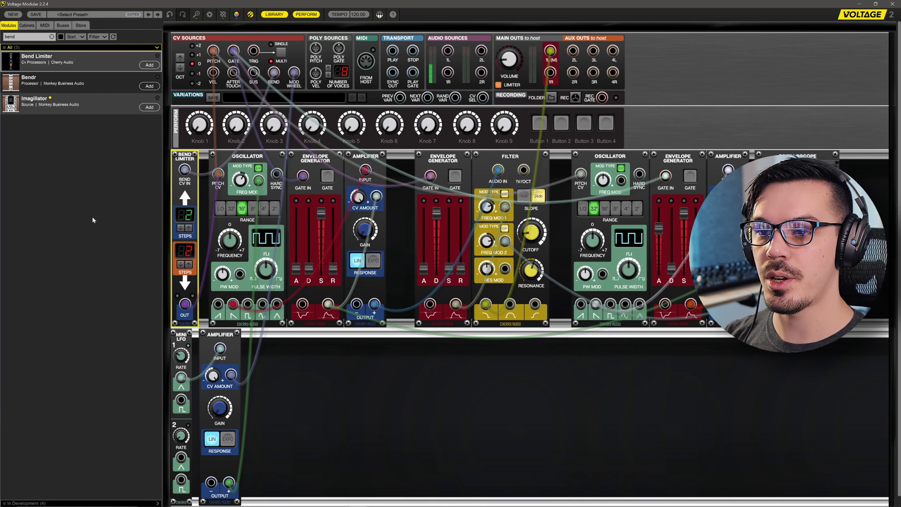
Connect the Bend Limiter OUT to both oscillators' PITCH CV inputs.
left_click_drag(218, 173, 183, 298)
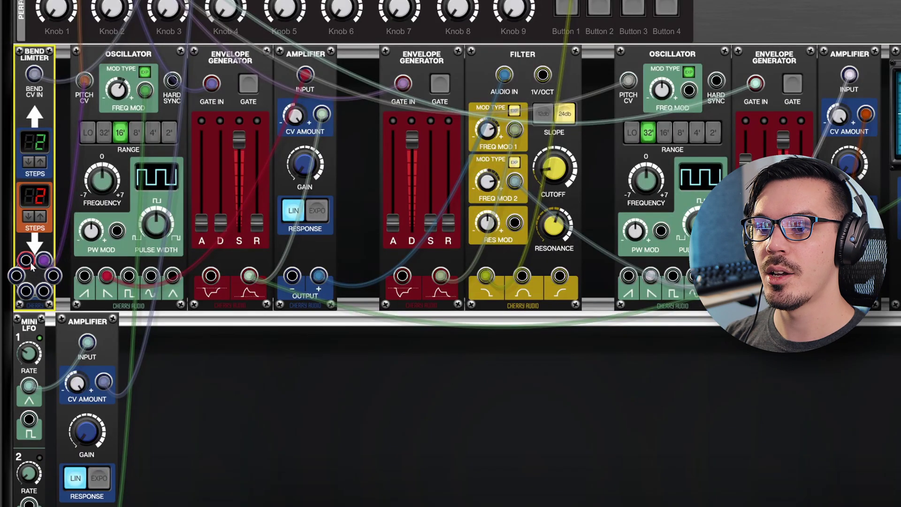
left_click_drag(31, 264, 629, 82)
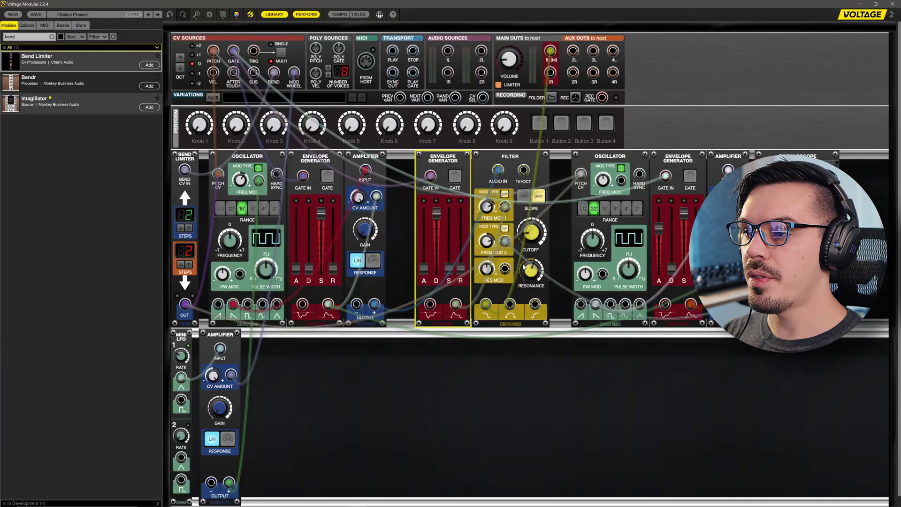
left_click(547, 207)
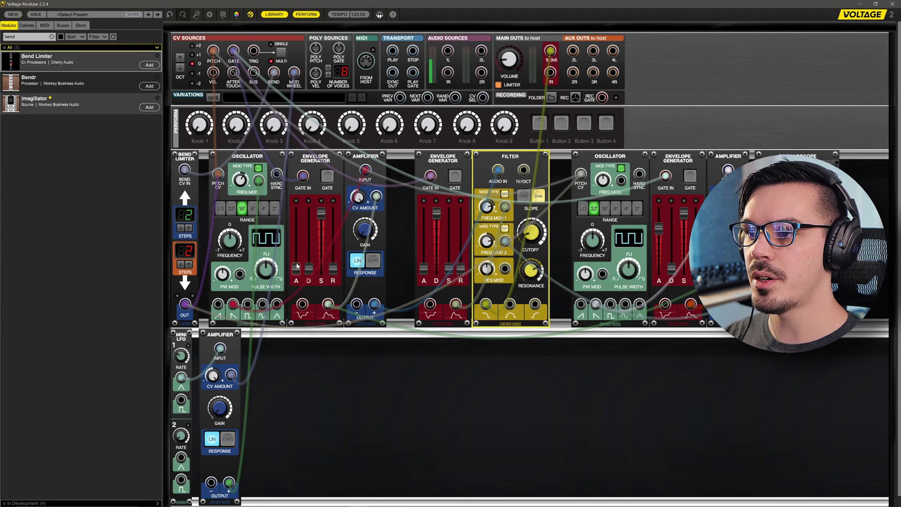
mouse_move(297, 266)
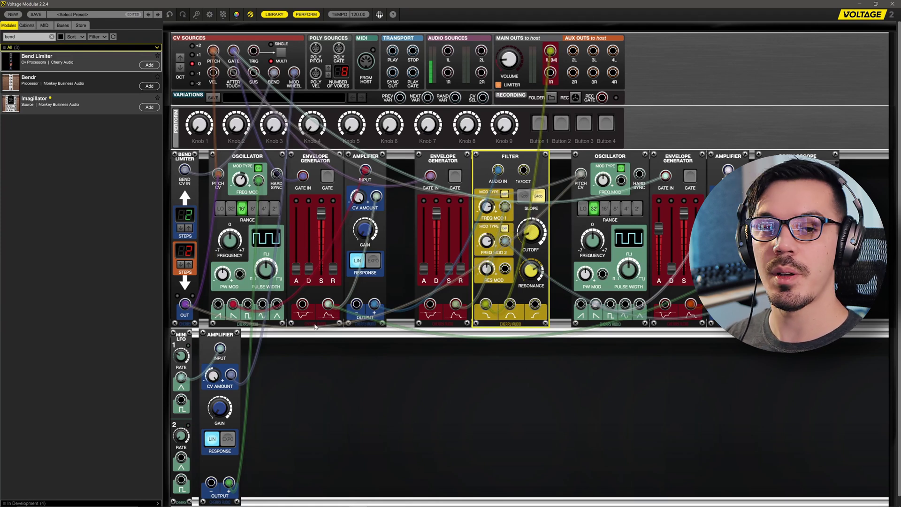